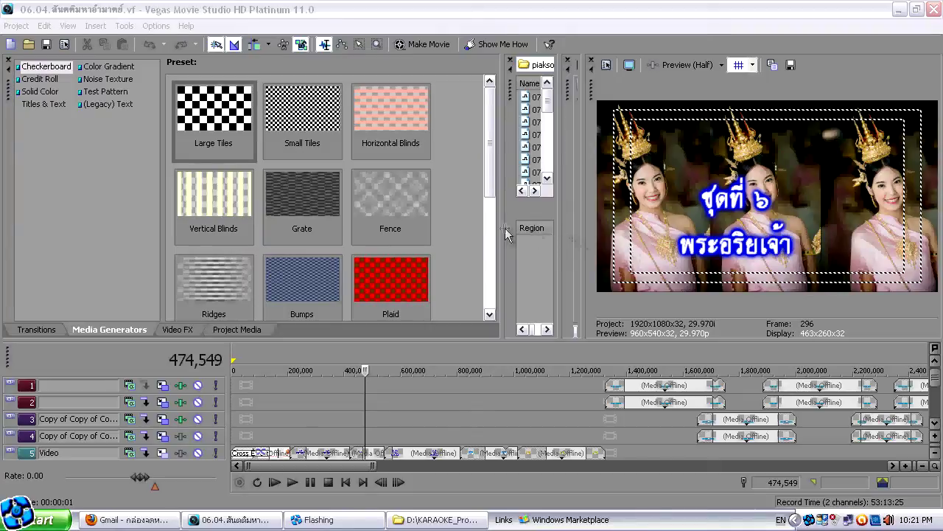
- Enlarge the video preview by narrowing the media generator, file explorer and audio mixer areas beside it
left_click(424, 228)
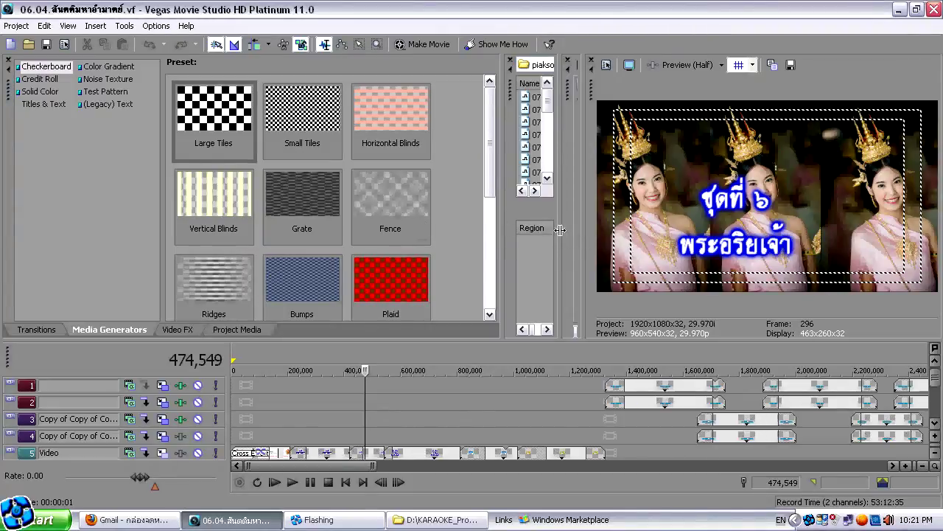
left_click_drag(559, 230, 426, 223)
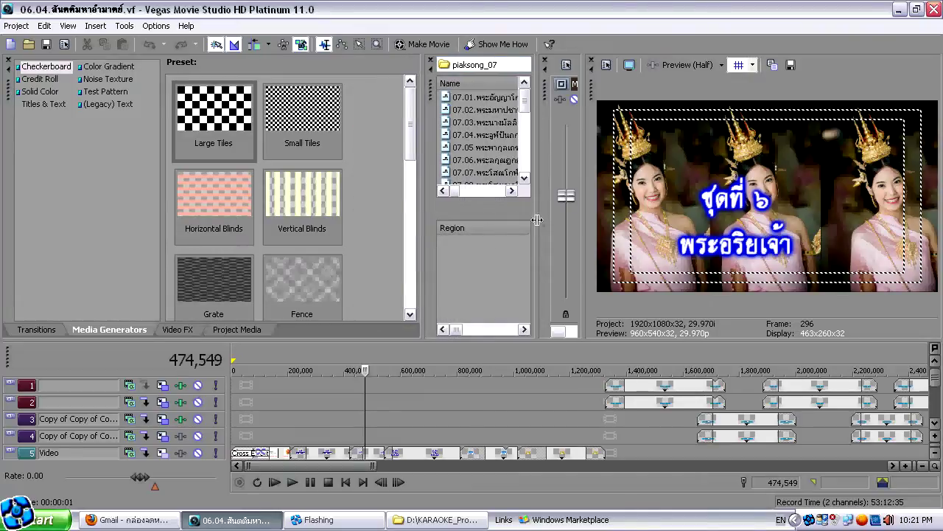
left_click_drag(537, 219, 493, 221)
left_click_drag(587, 219, 531, 217)
left_click_drag(421, 218, 371, 218)
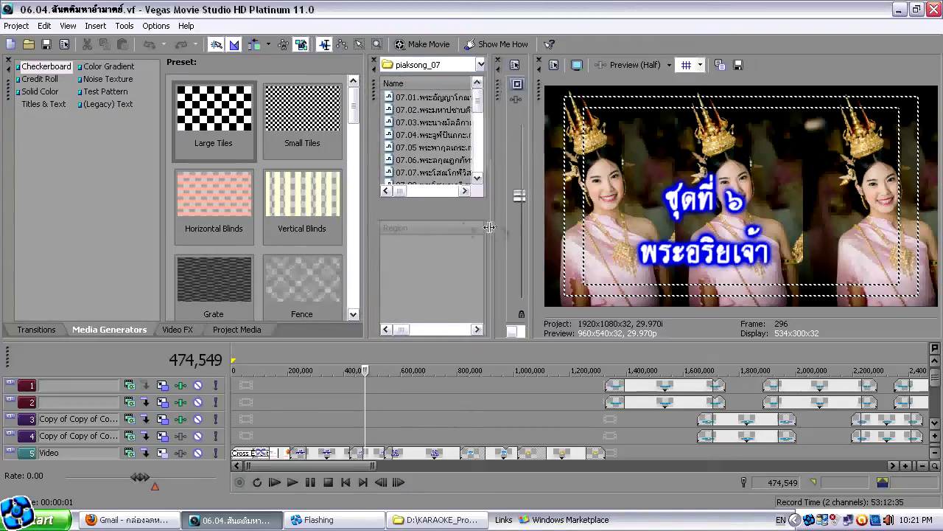
left_click_drag(492, 227, 438, 227)
left_click_drag(535, 235, 485, 226)
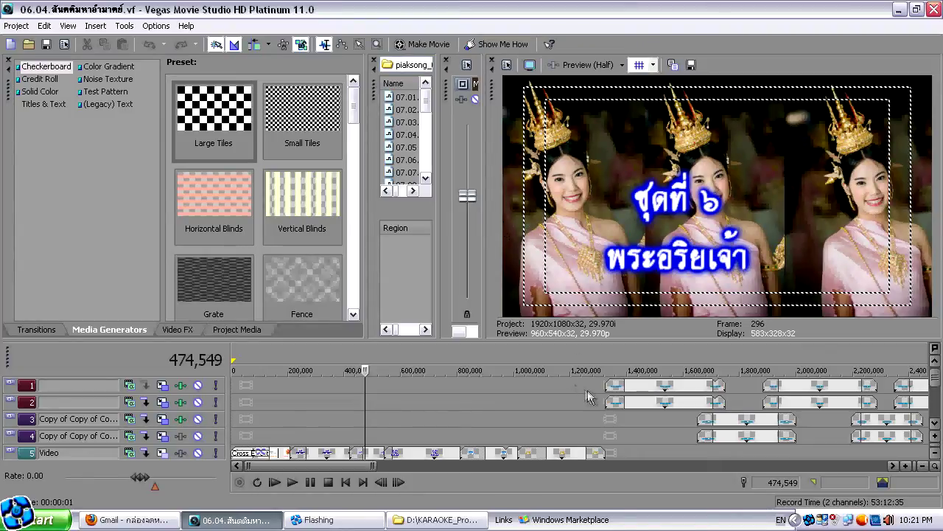
- Play the timeline from the start of the first lyric clip on track 1, and stop once the second lyric line is playing
left_click(609, 401)
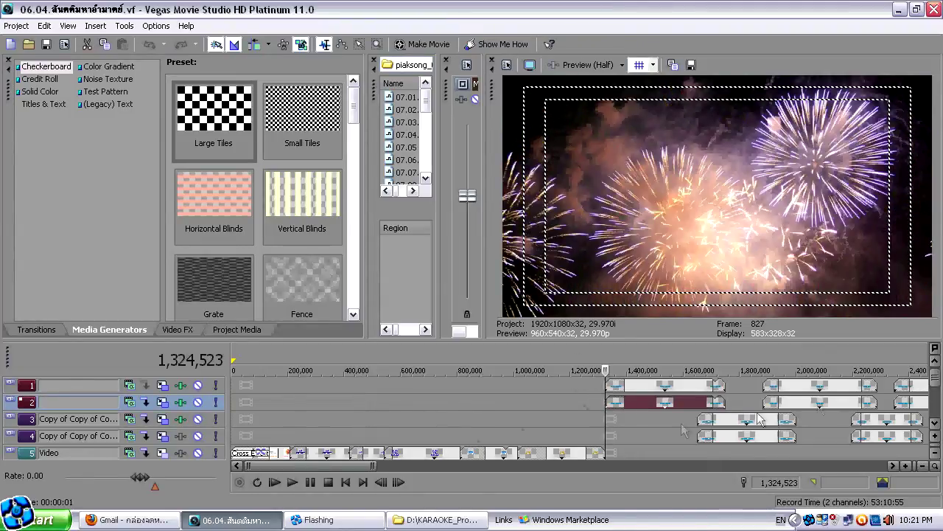
mouse_move(934, 380)
left_mouse_down()
mouse_move(937, 405)
mouse_move(933, 381)
left_mouse_up()
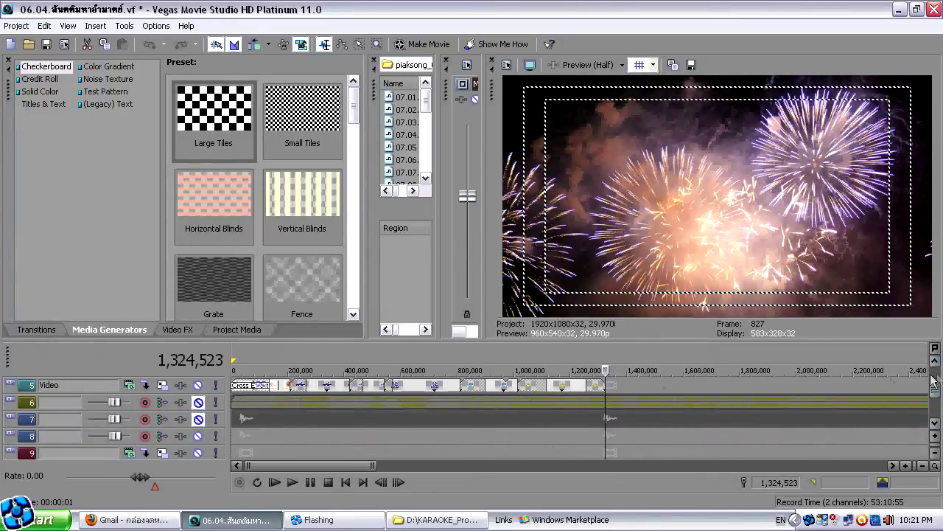
left_click_drag(937, 390, 935, 376)
left_click(644, 385)
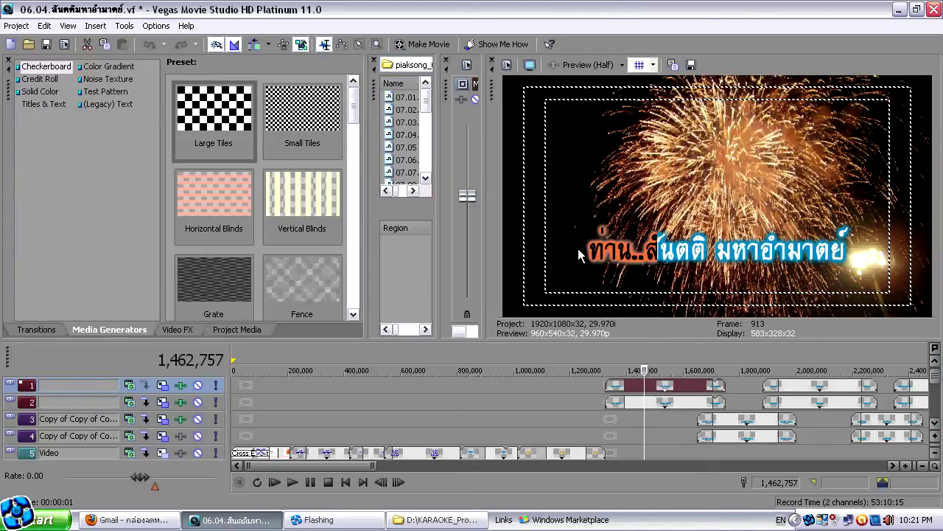
left_click(604, 390)
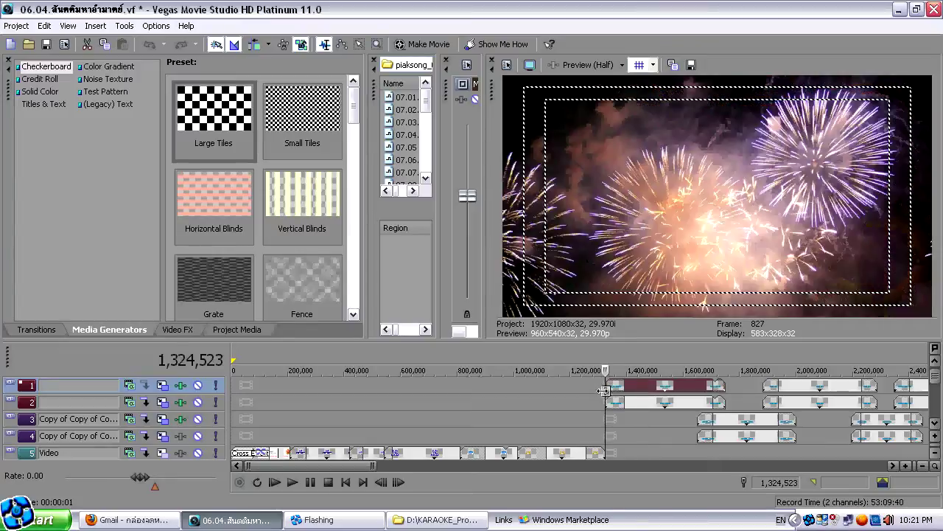
left_click(292, 484)
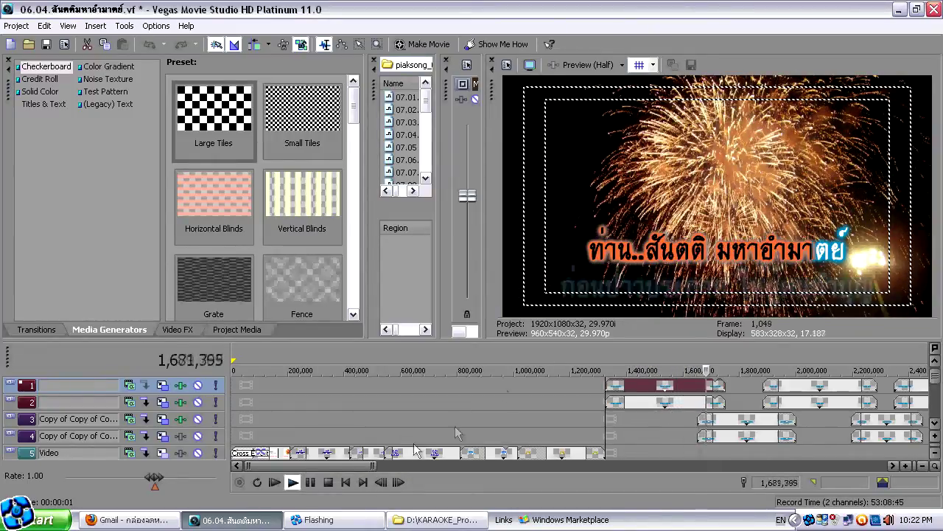
left_click(328, 486)
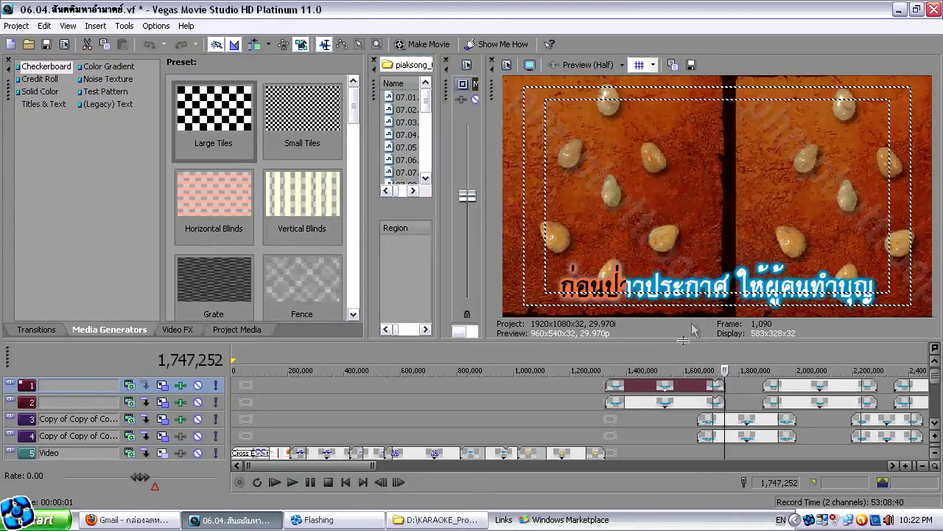
- Check the first lyric clip on track 2, replay the lyric section in the preview, and stop playback
left_click(641, 403)
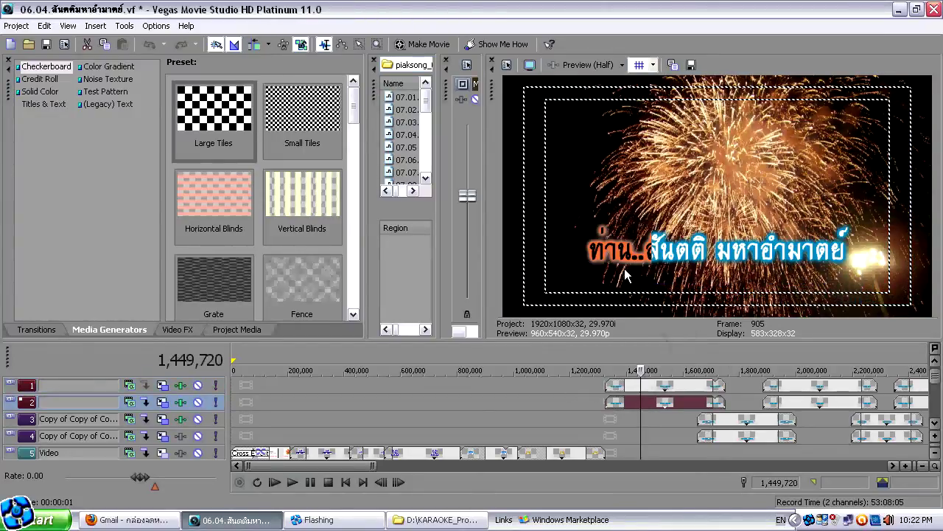
left_click(606, 402)
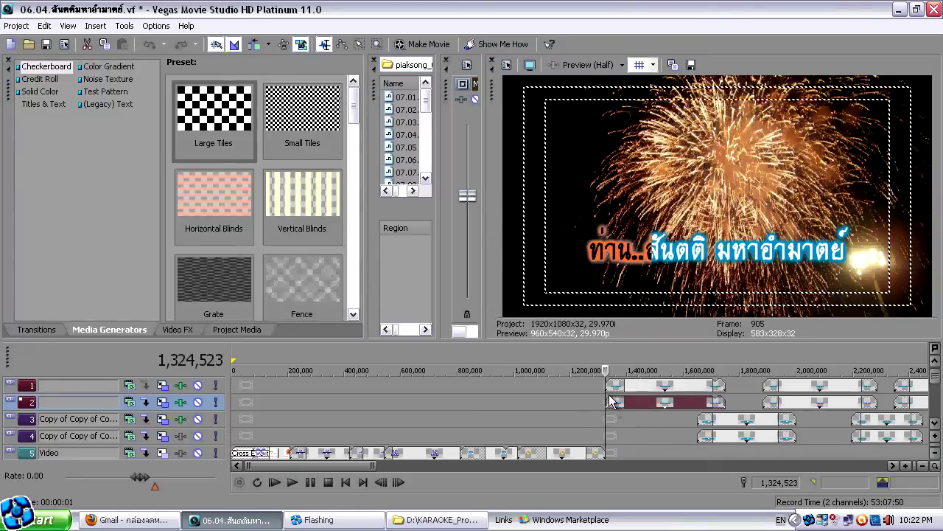
left_click(293, 483)
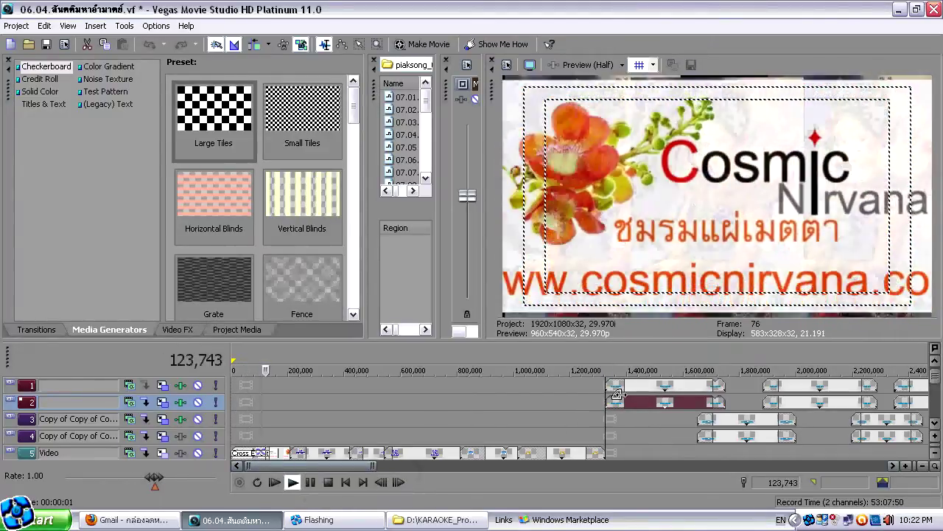
left_click(293, 484)
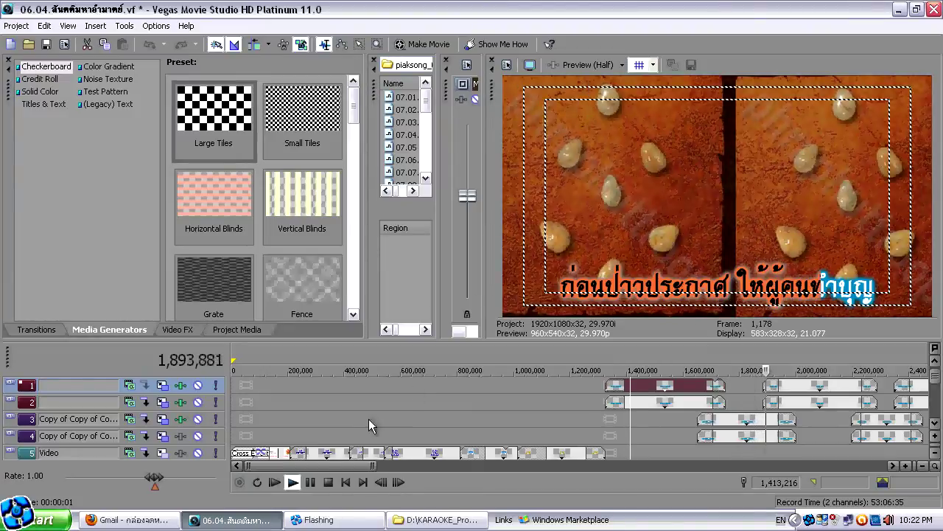
key("space")
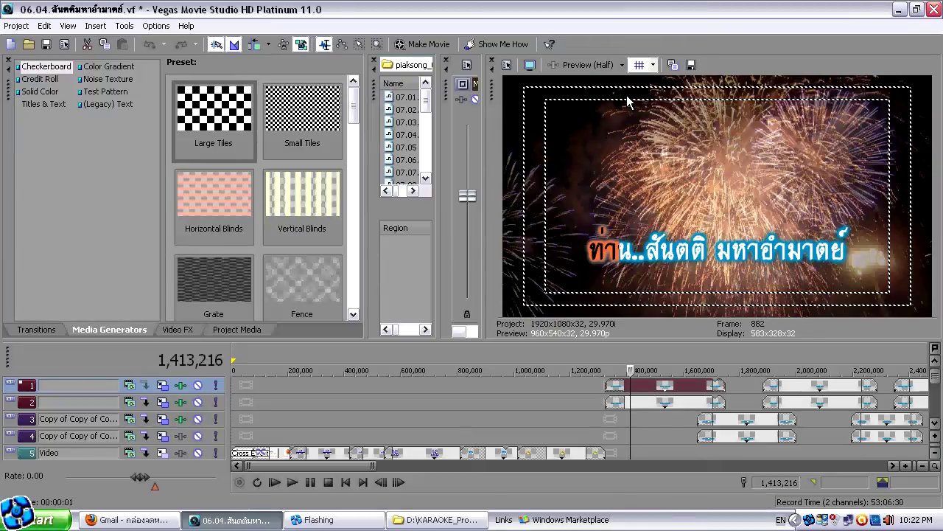
- Review the preview quality levels and set the video preview to Good (Half)
left_click(622, 65)
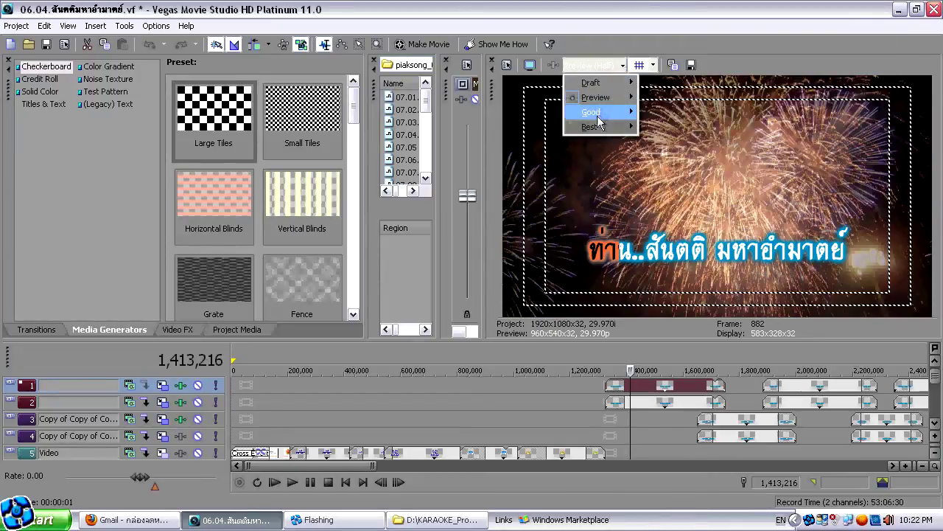
mouse_move(596, 98)
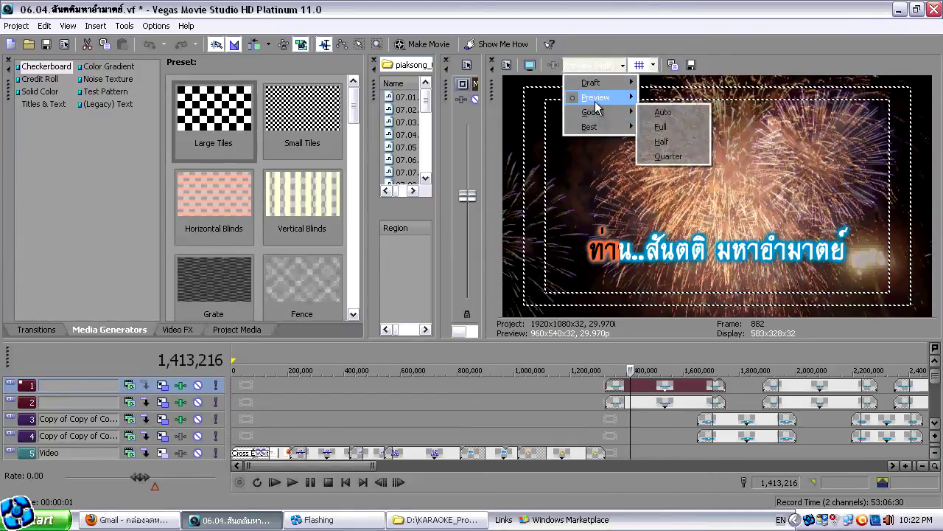
left_click(577, 212)
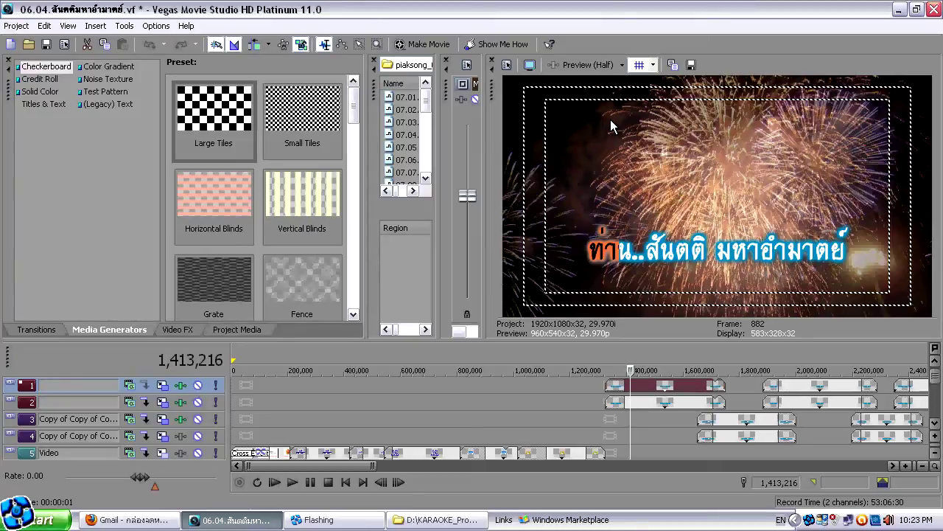
left_click(623, 65)
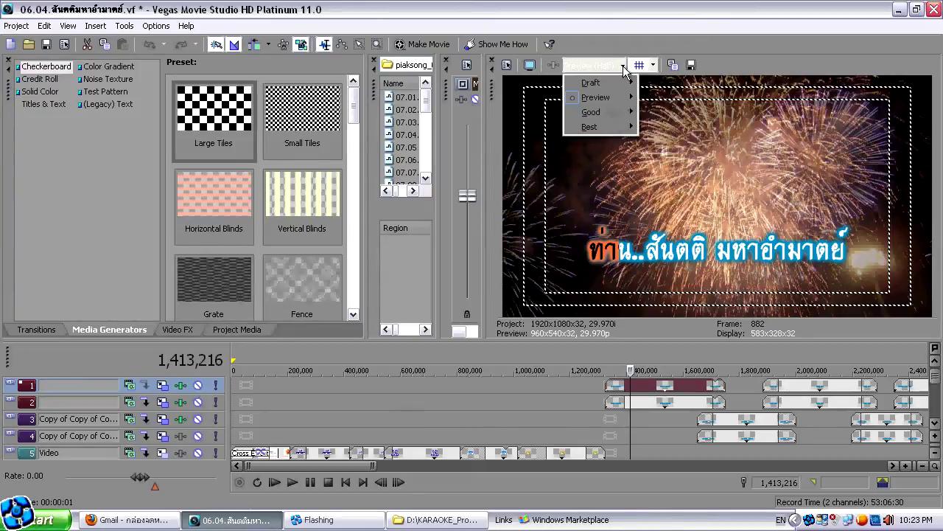
mouse_move(606, 112)
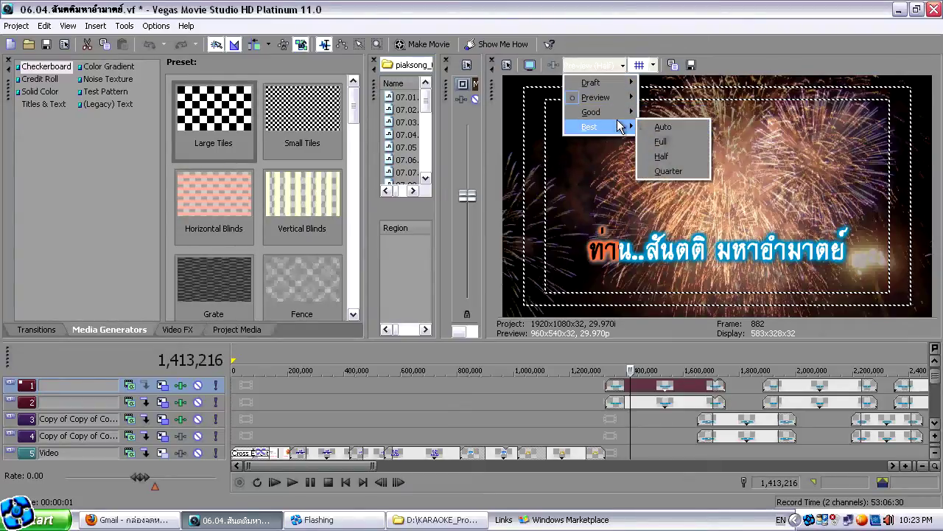
mouse_move(614, 95)
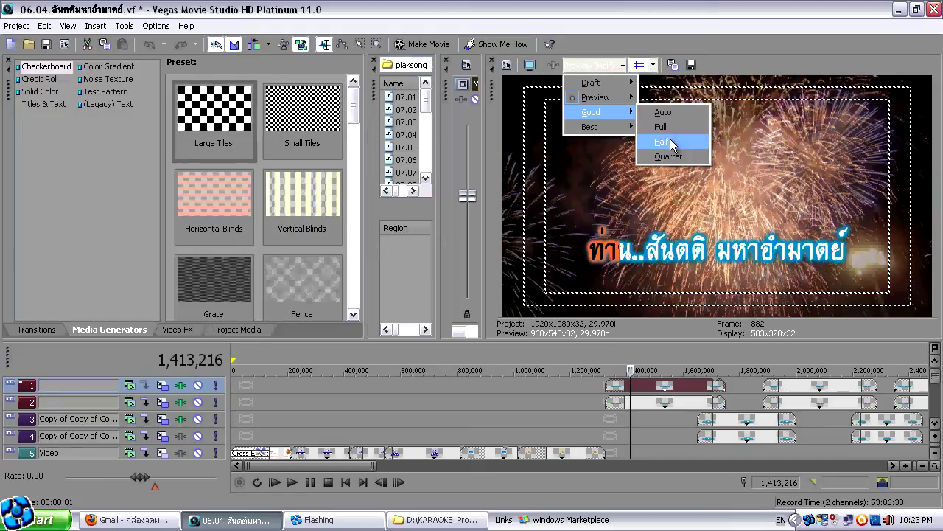
left_click(664, 142)
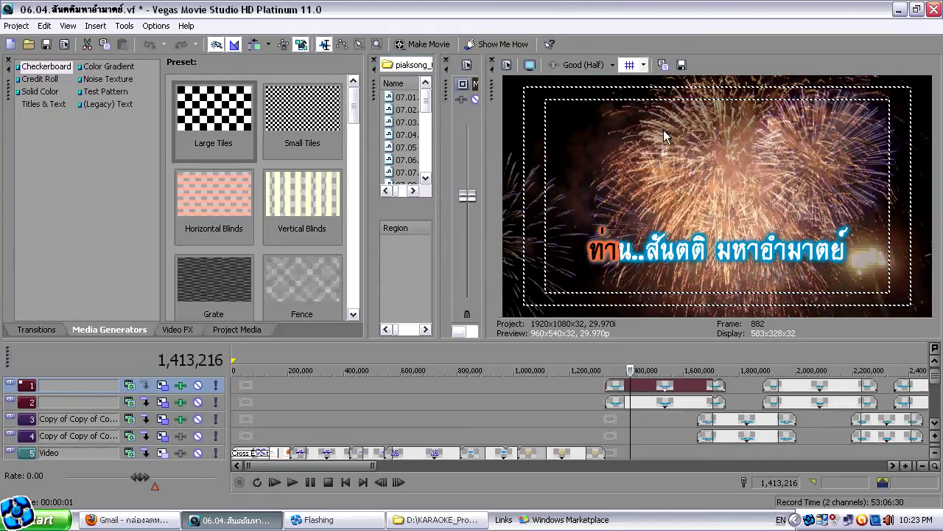
- Try the video preview at Best (Full) quality, and return it to Good (Half)
left_click(643, 64)
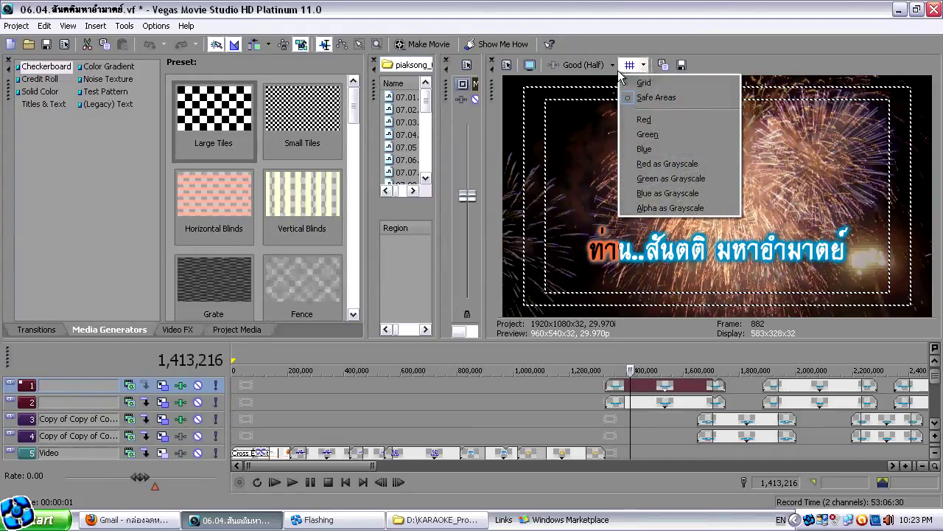
left_click(612, 65)
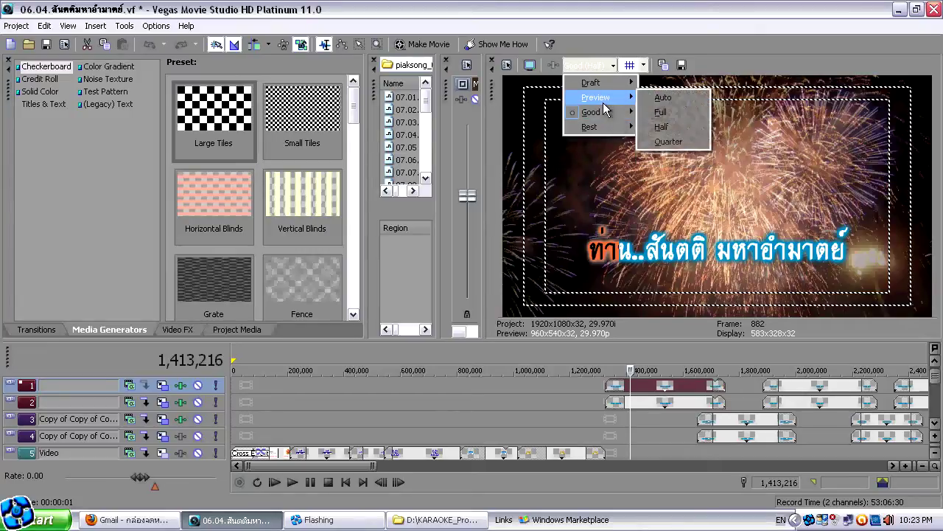
mouse_move(594, 127)
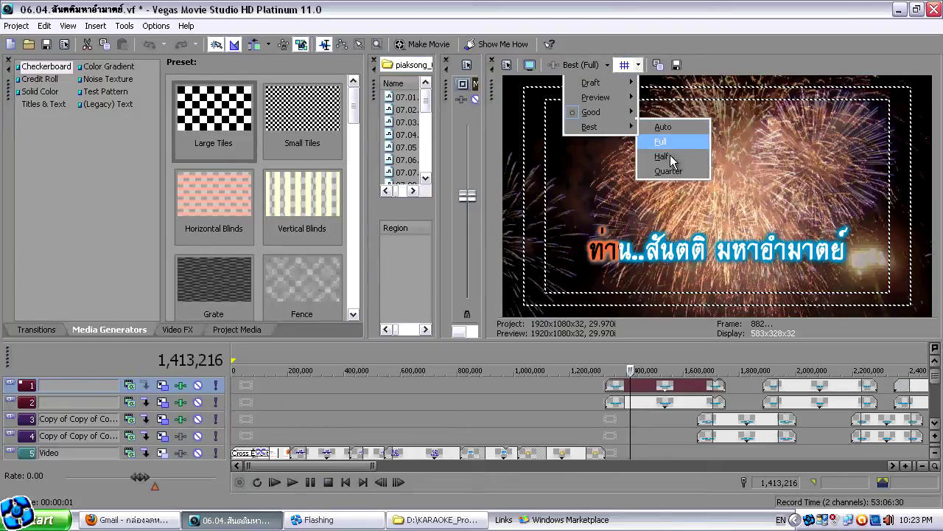
left_click(660, 142)
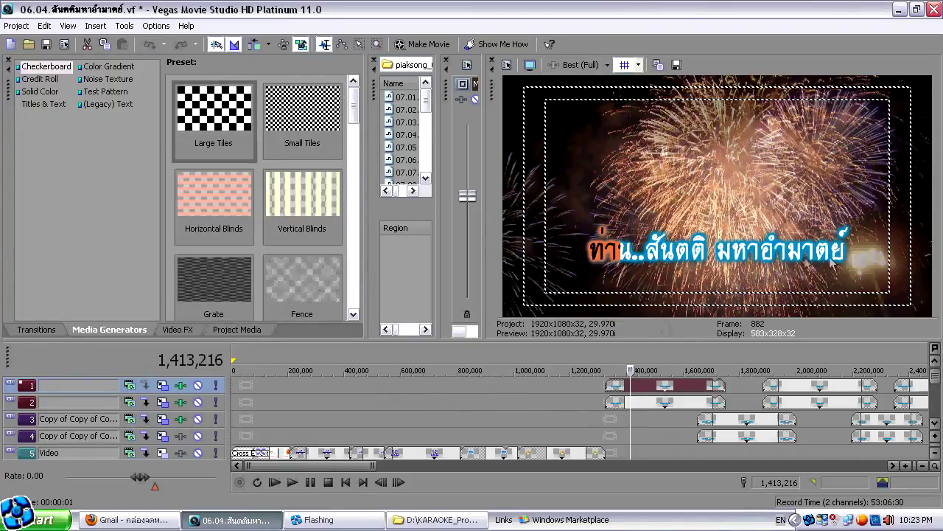
left_click(607, 66)
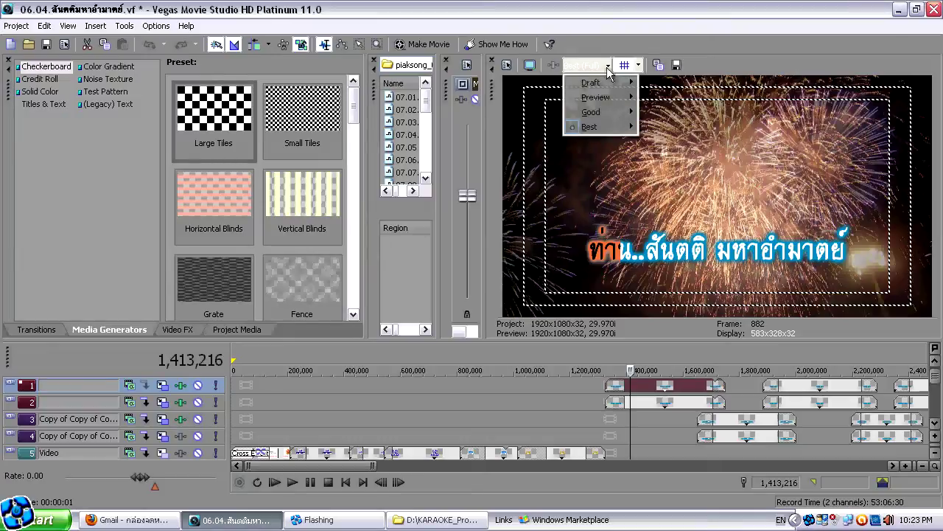
mouse_move(610, 110)
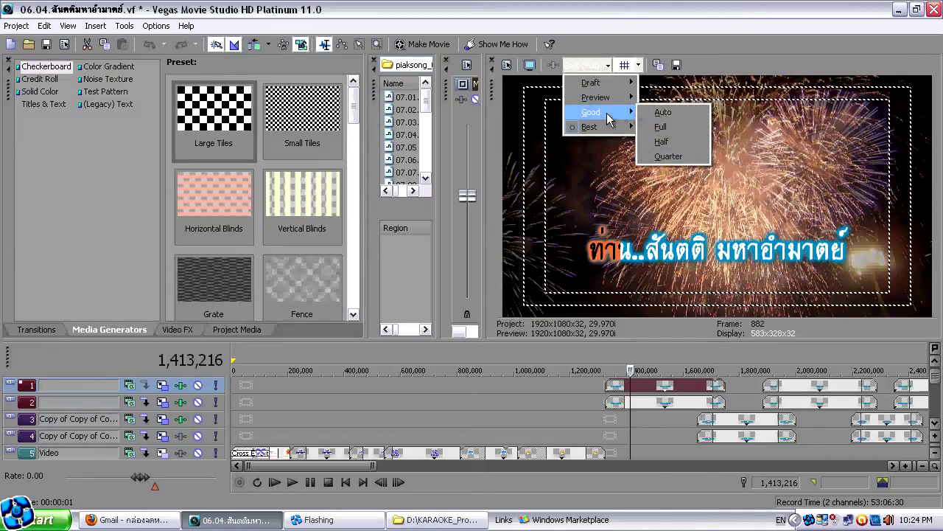
left_click(662, 142)
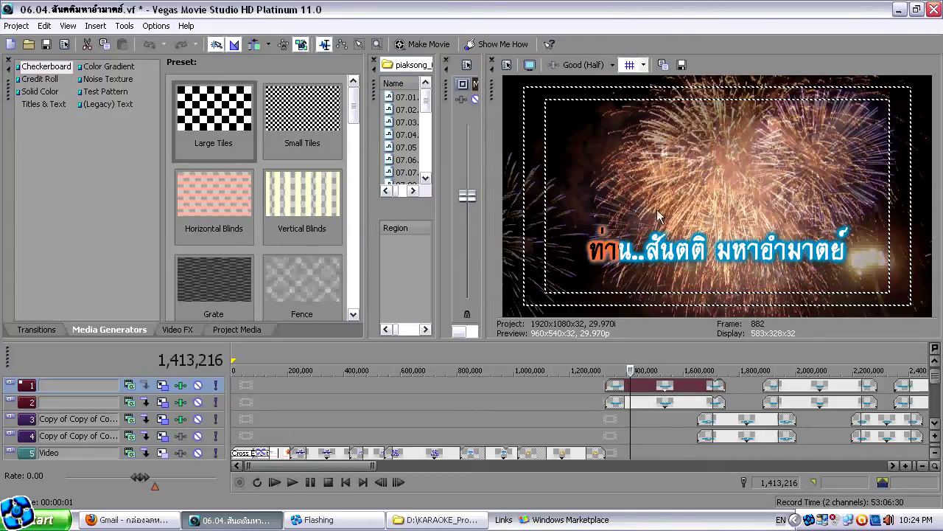
- Set the maximum Dynamic RAM Preview to 1000 MB in the video preferences, apply it and acknowledge the memory warning
left_click(147, 30)
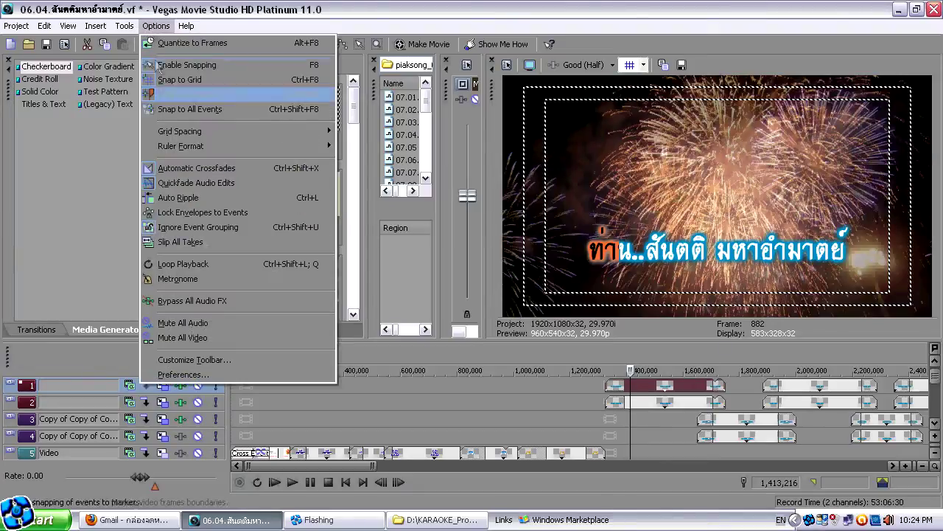
left_click(184, 374)
left_click(399, 51)
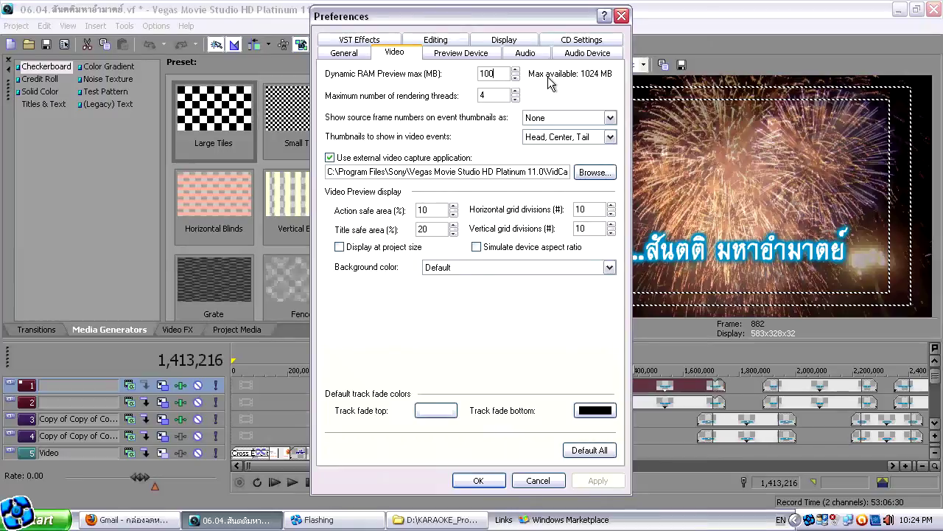
type("0")
left_click(603, 483)
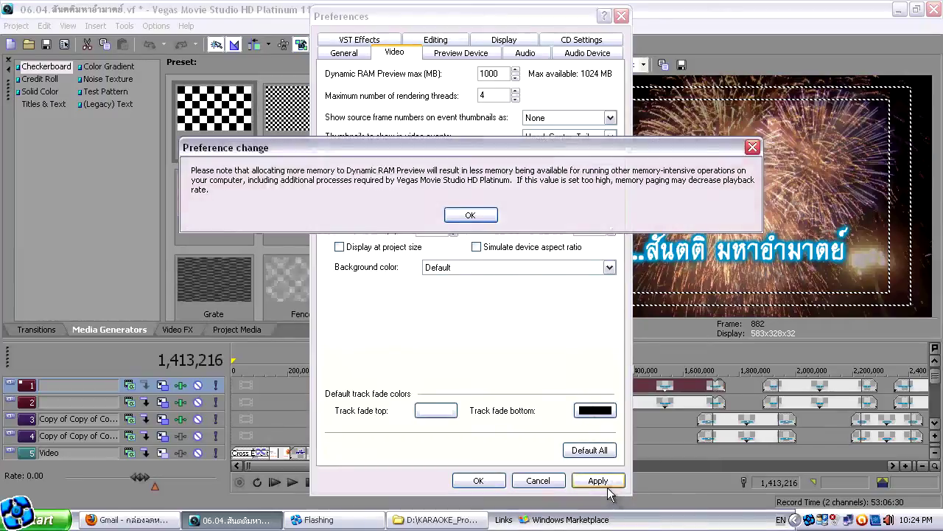
left_click(462, 195)
- Set the maximum Dynamic RAM Preview to 600 MB and apply the change
left_click(484, 99)
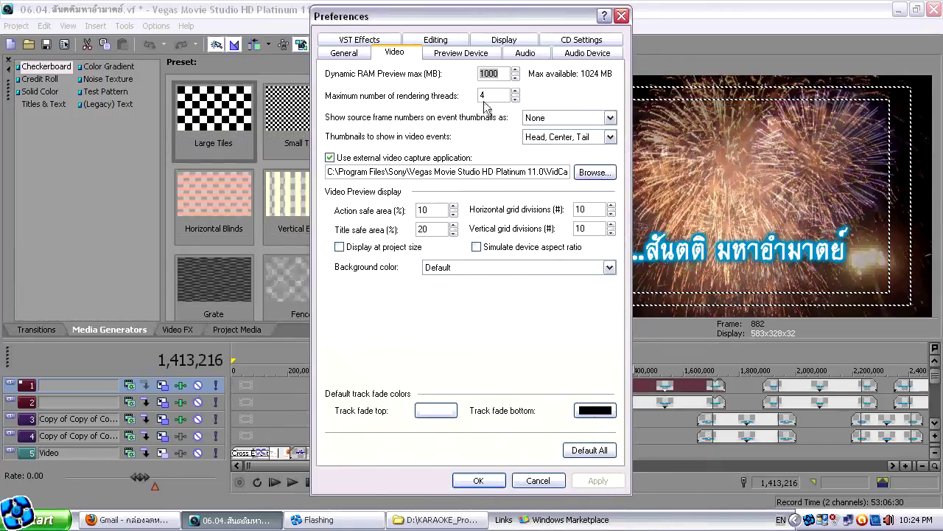
type("6")
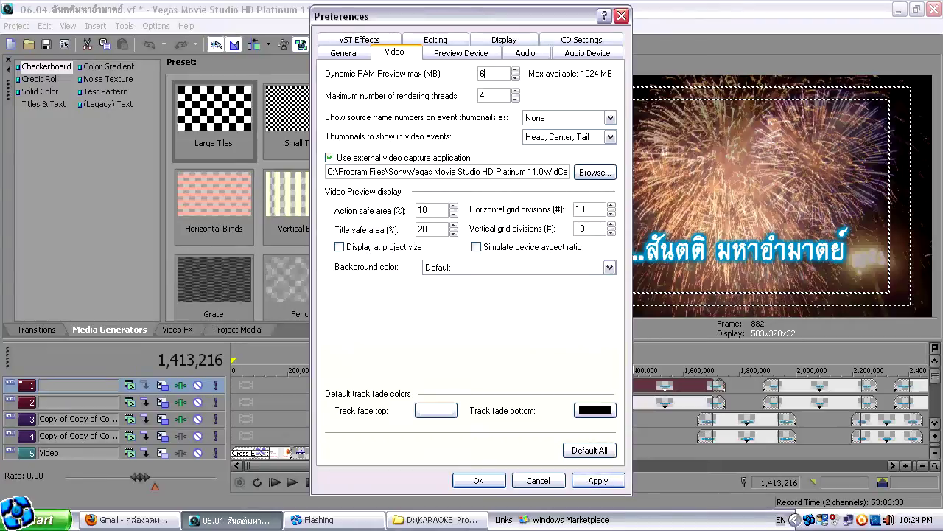
left_click(598, 481)
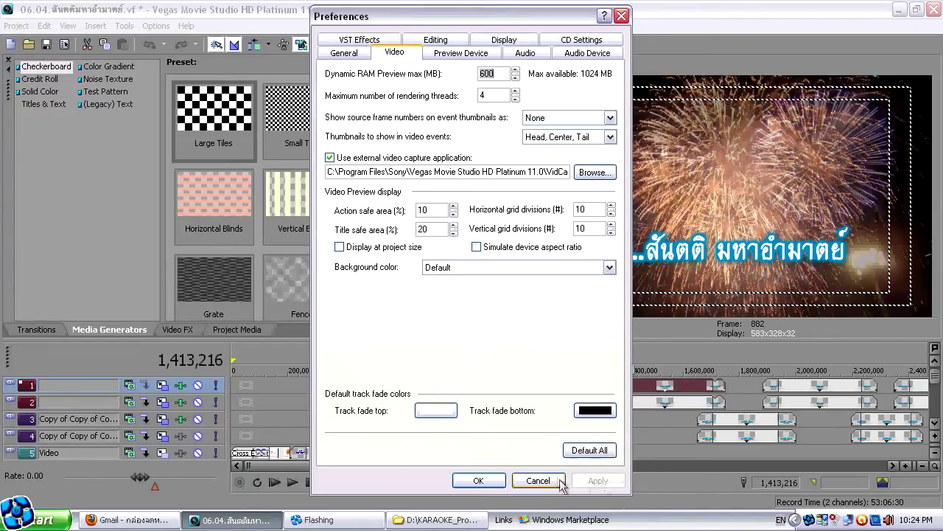
- Confirm the preferences and play the project from the cursor to check preview smoothness, stopping after the second lyric passage
left_click(479, 480)
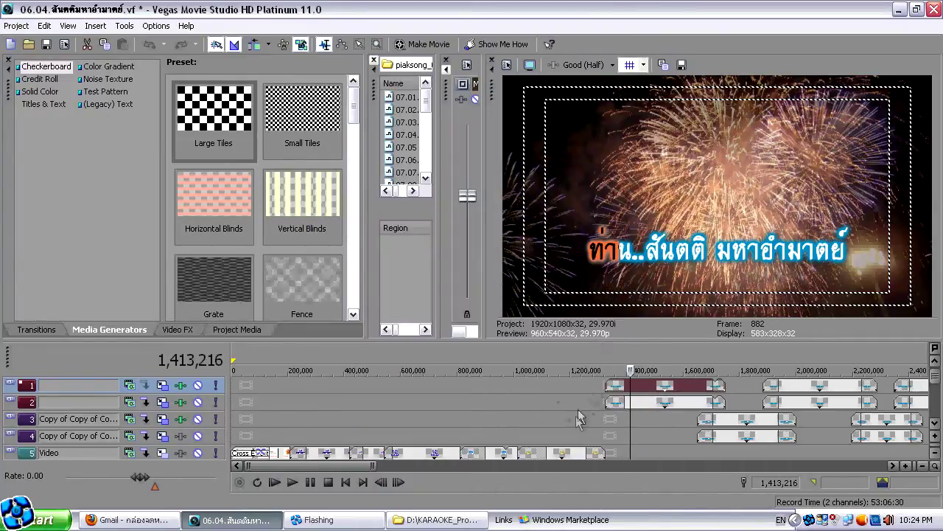
left_click(292, 482)
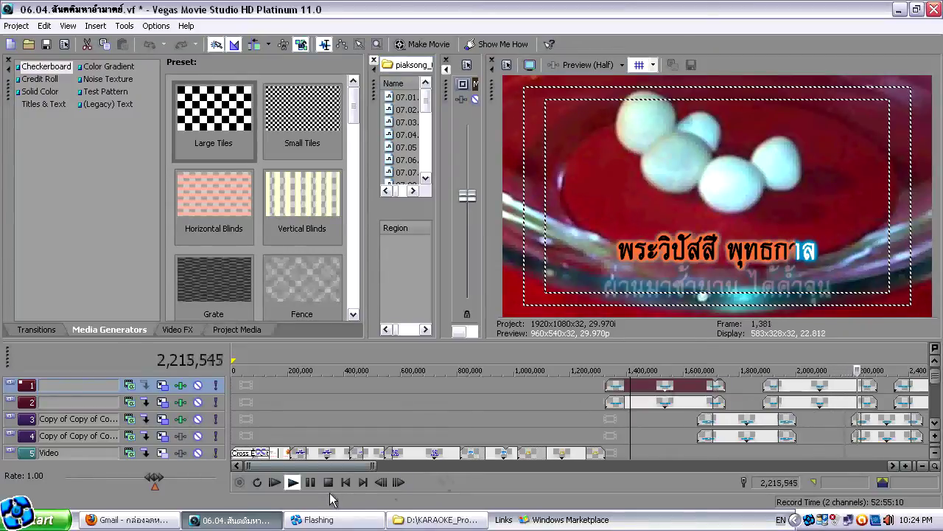
key("space")
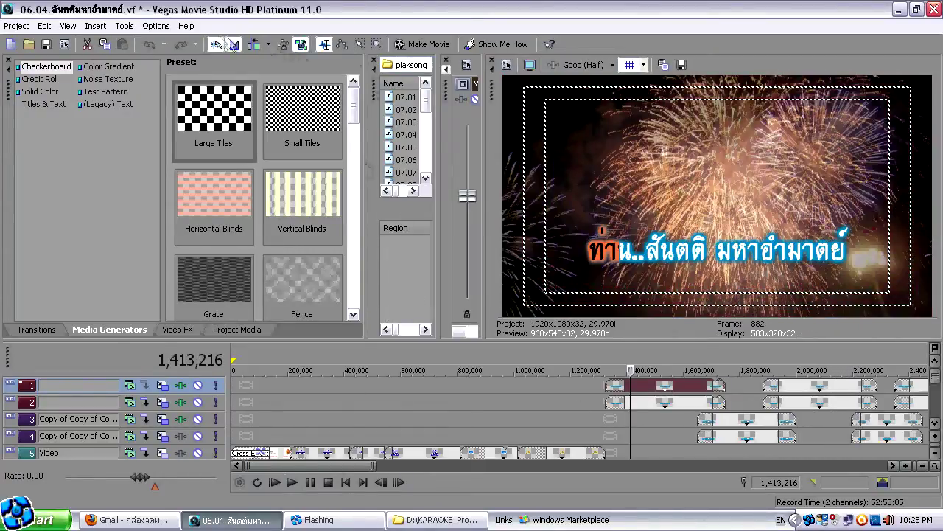
- Set the maximum Dynamic RAM Preview to 900 MB in the video preferences, apply it and acknowledge the message
left_click(156, 26)
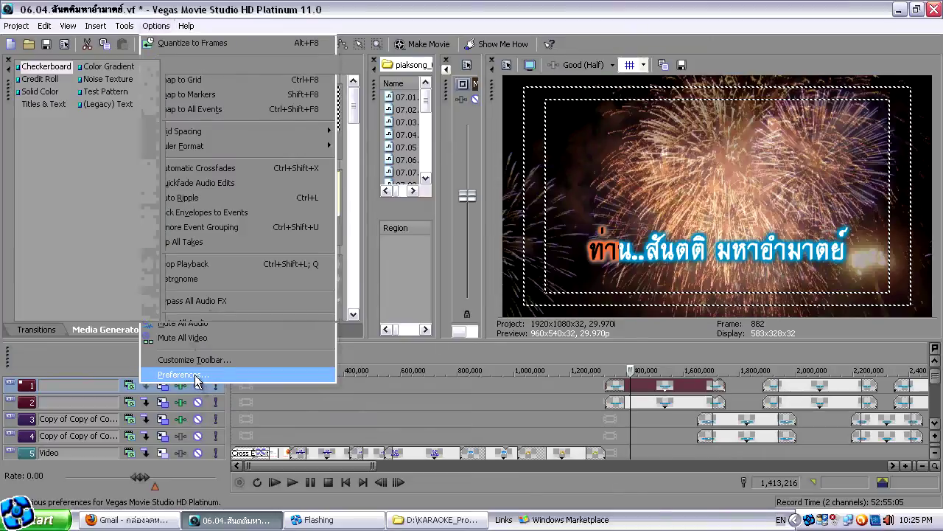
left_click(183, 374)
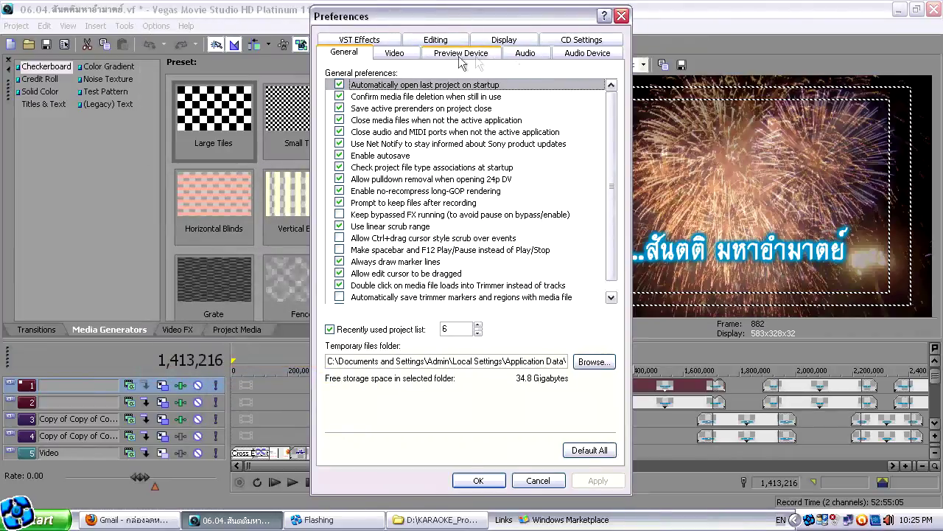
left_click(406, 57)
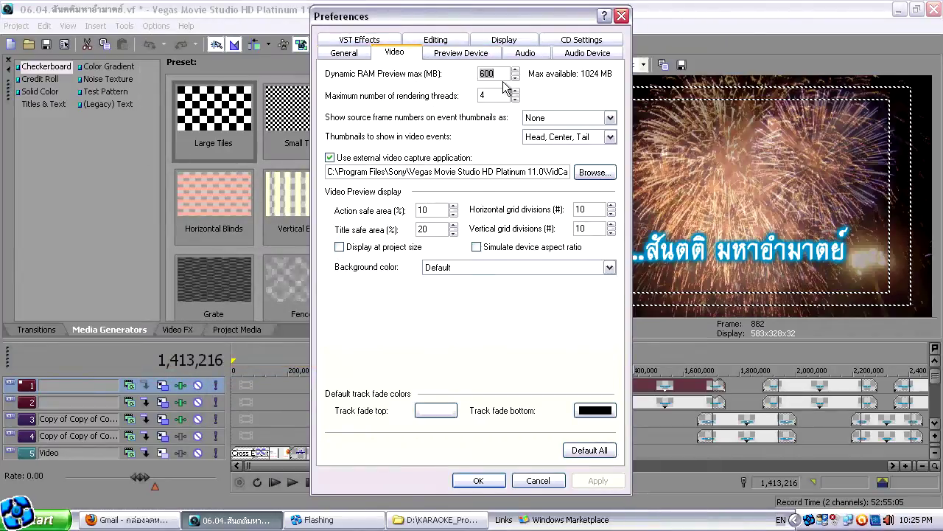
type("9")
left_click(616, 482)
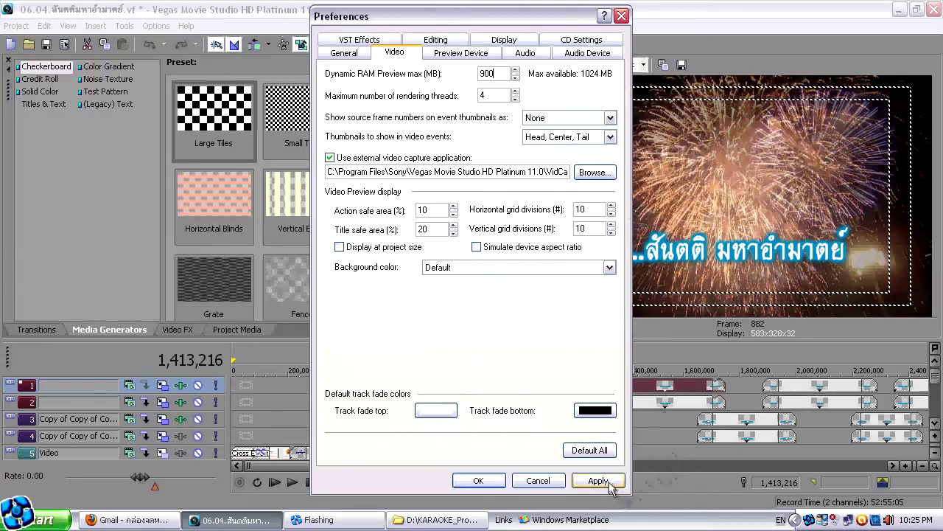
left_click(470, 215)
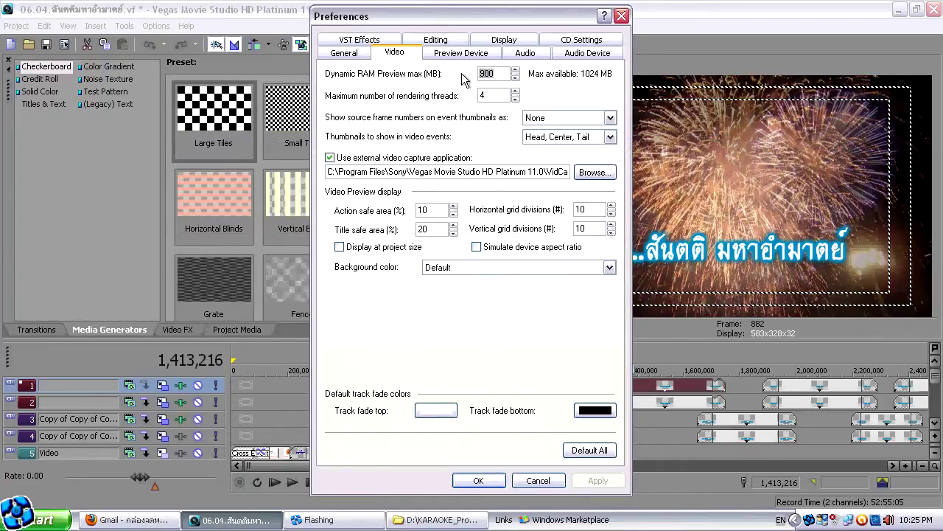
- Raise the maximum Dynamic RAM Preview to 1024 MB, and play the project briefly to check the preview
type("1024")
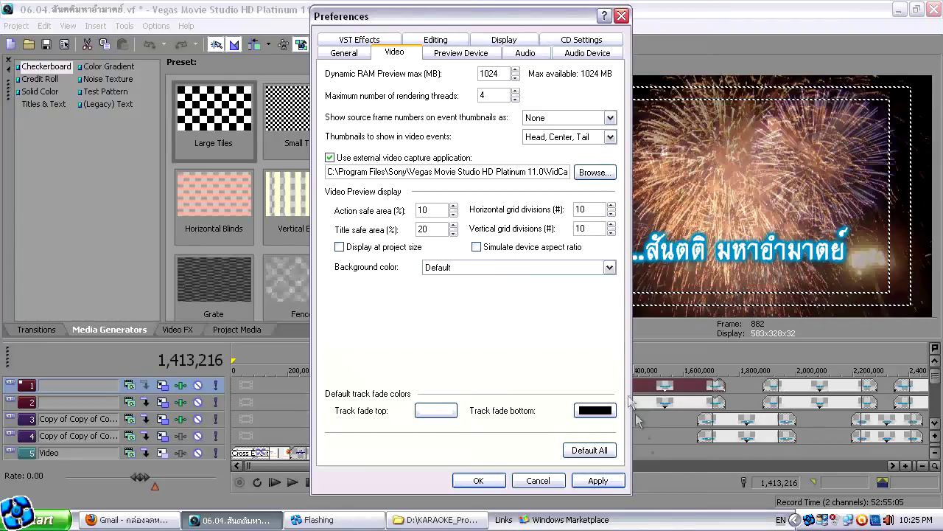
left_click(478, 480)
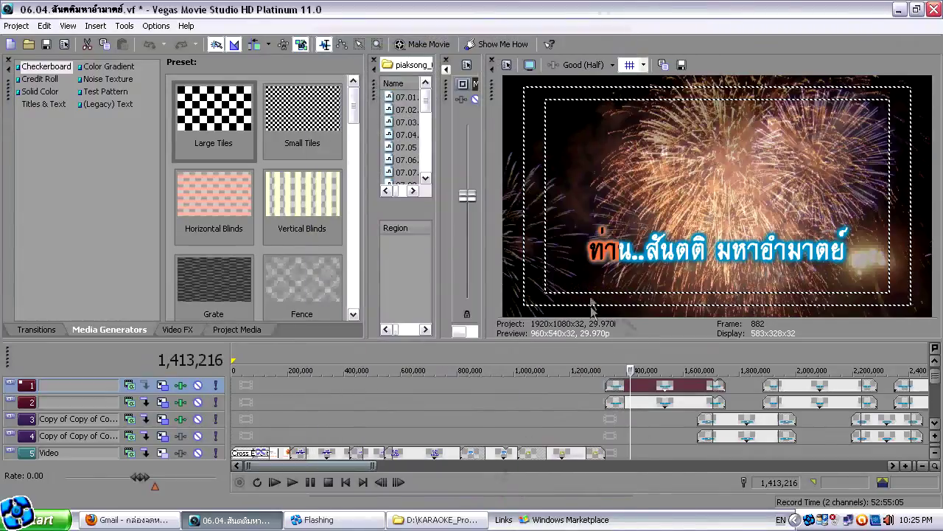
left_click(292, 482)
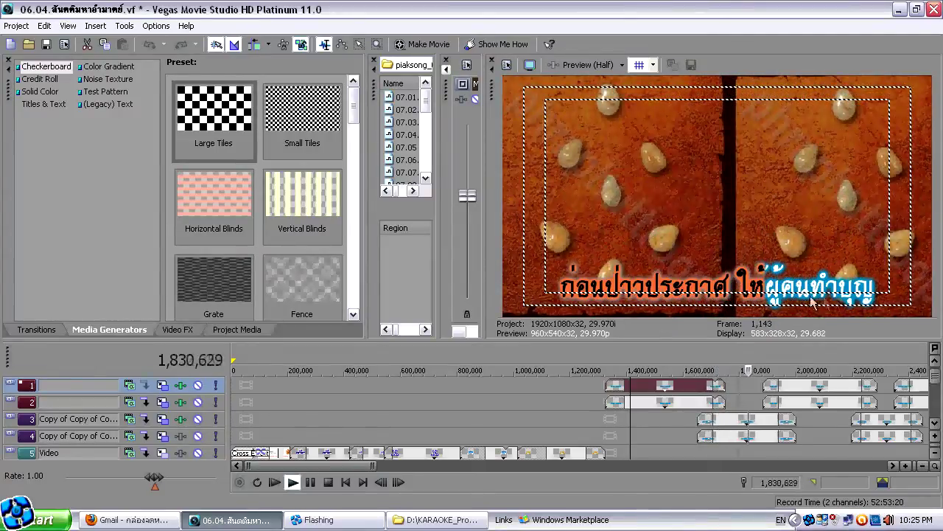
left_click(329, 483)
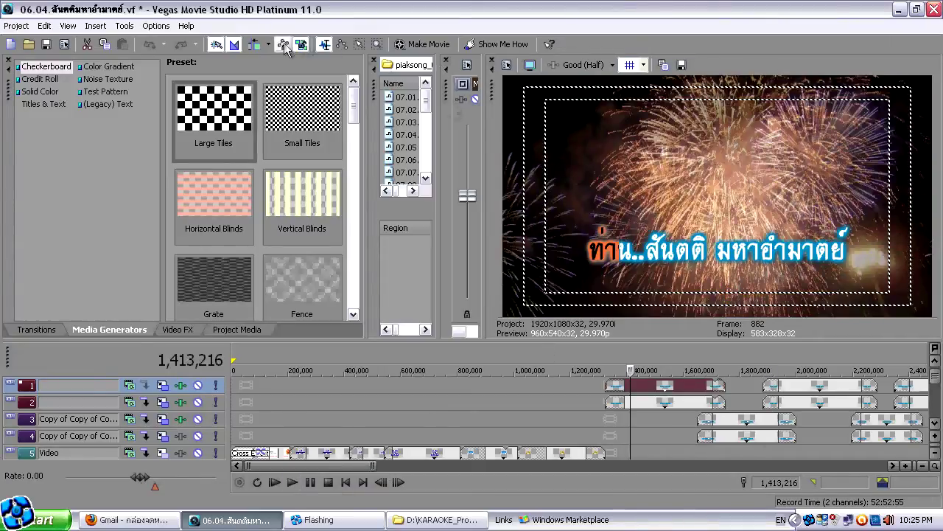
- Set the maximum Dynamic RAM Preview to 100 MB in the video preferences and confirm
left_click(118, 28)
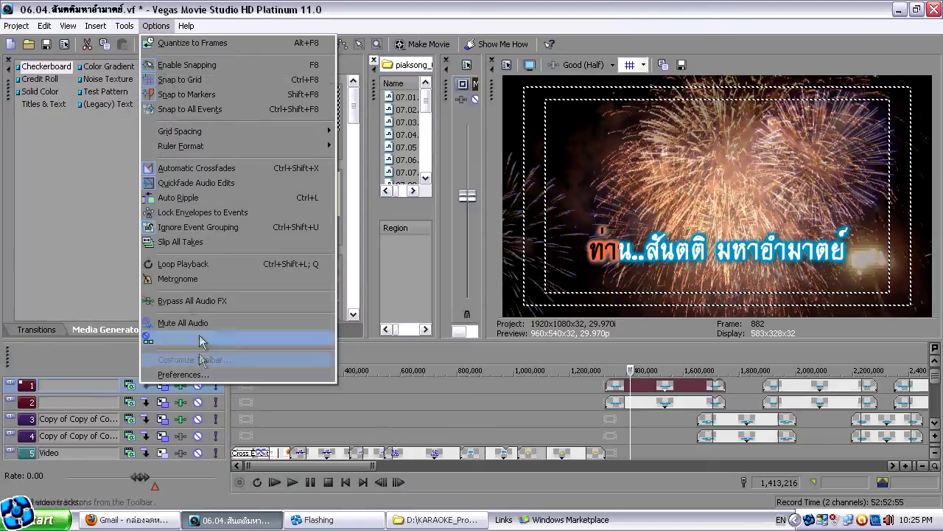
left_click(186, 374)
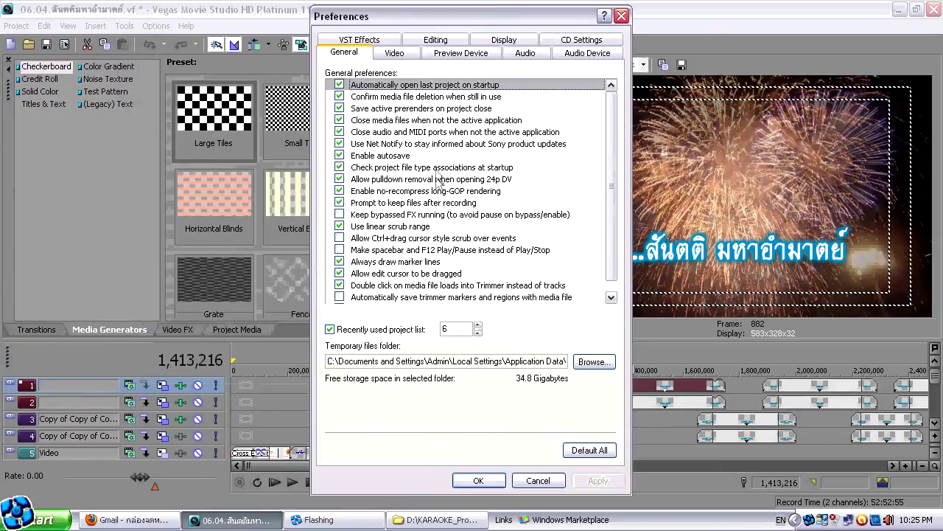
left_click(464, 55)
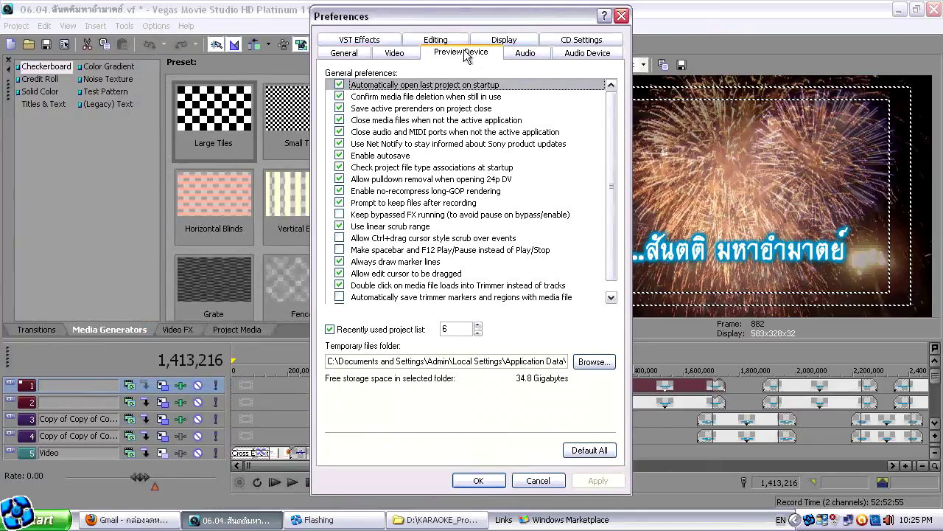
left_click(395, 54)
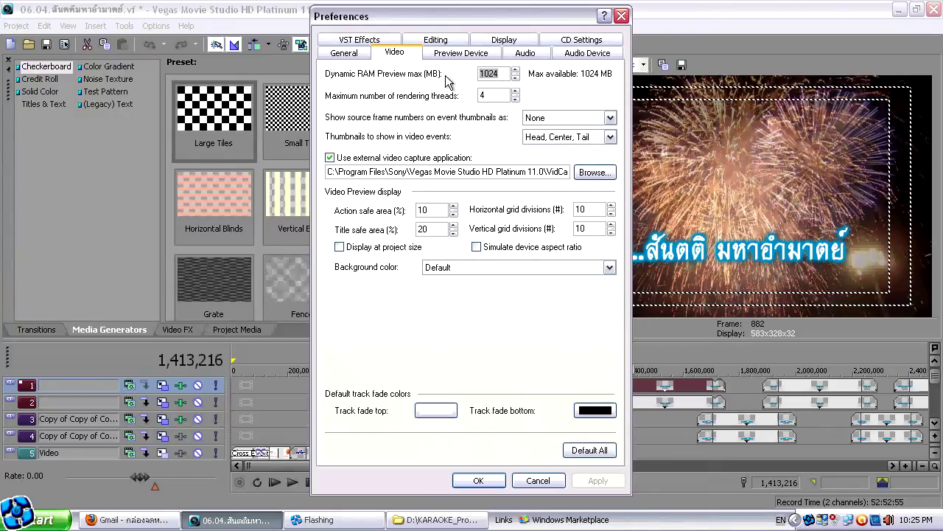
type("100")
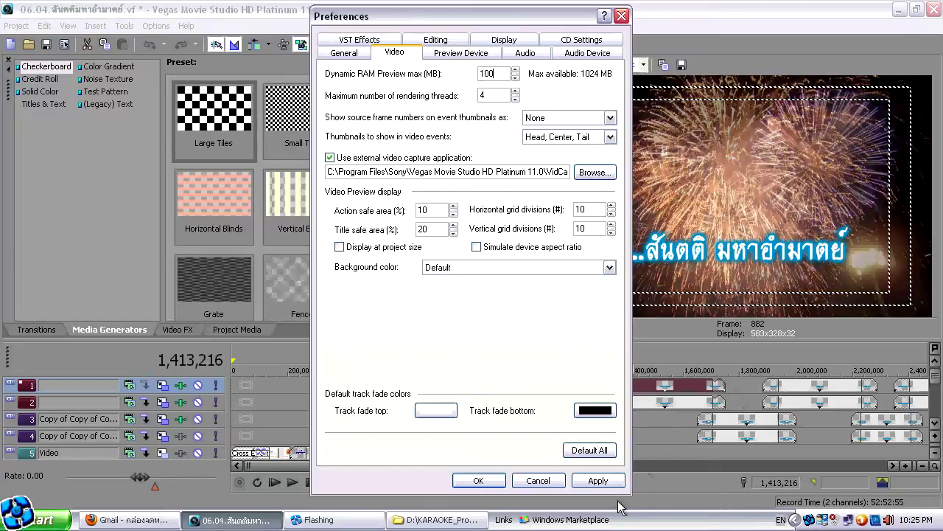
left_click(478, 480)
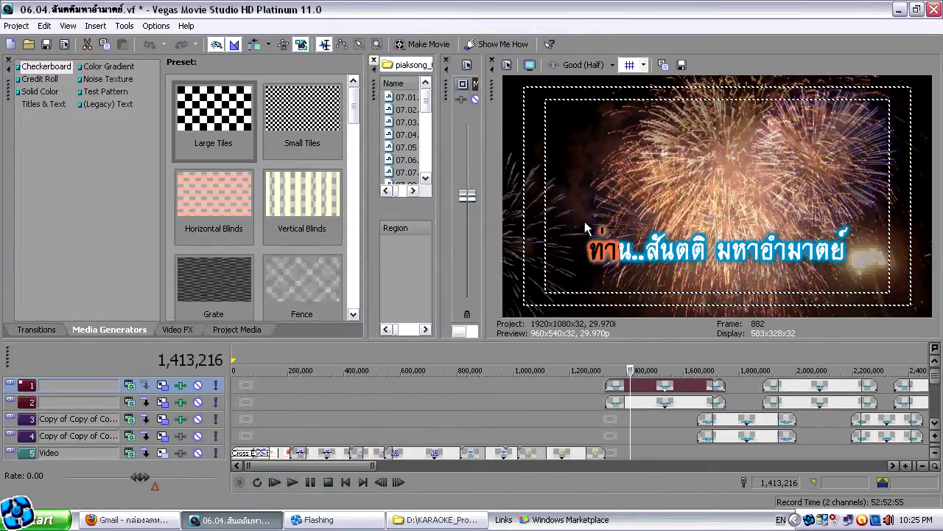
- Try the video preview at Draft (Full) quality, and inspect frames within the first and second lyric events on track 1
left_click(611, 66)
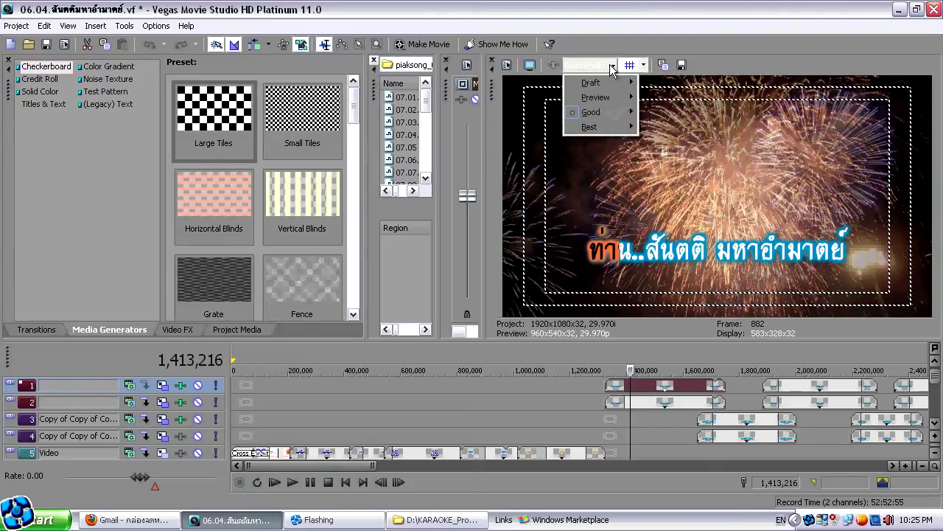
mouse_move(598, 98)
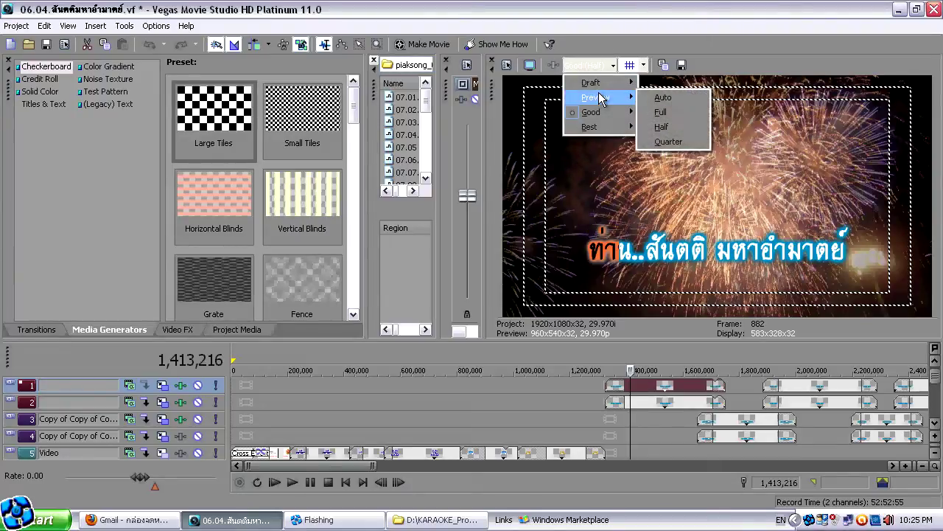
mouse_move(599, 126)
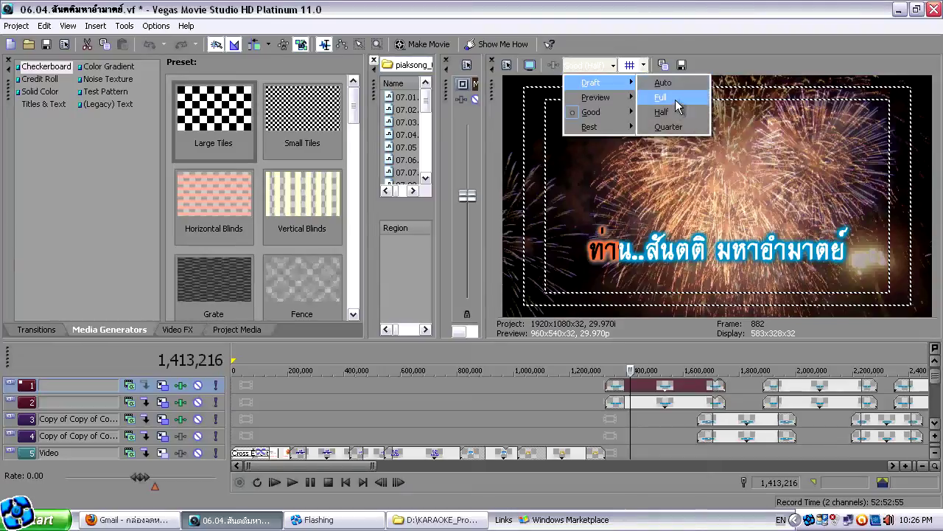
left_click(676, 97)
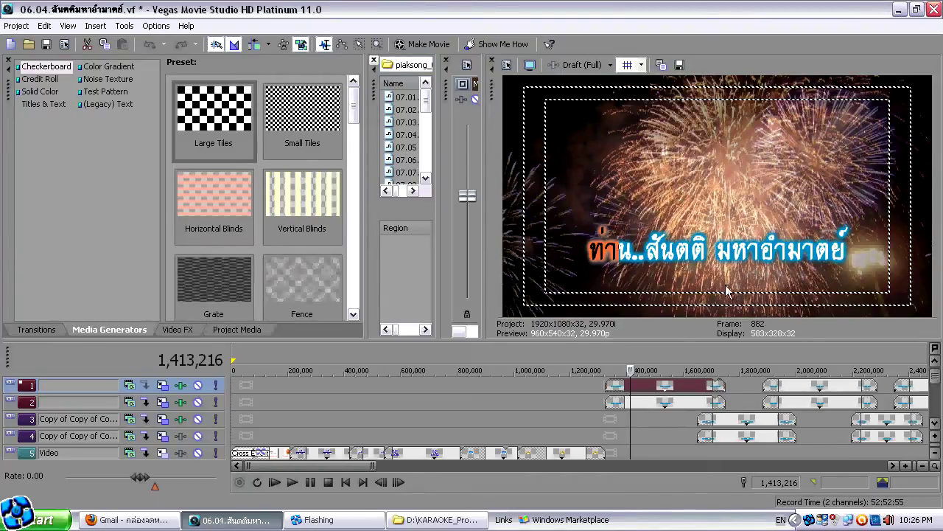
left_click(668, 389)
left_click(708, 389)
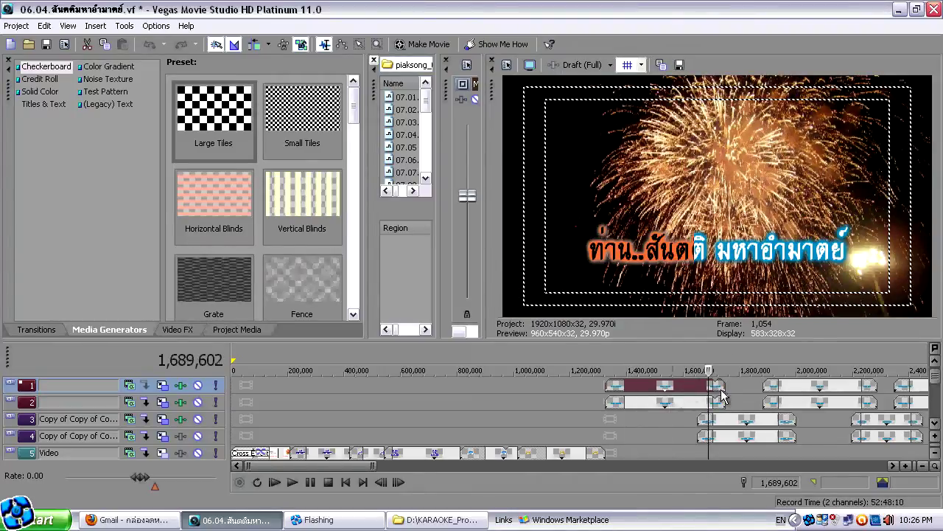
left_click(820, 392)
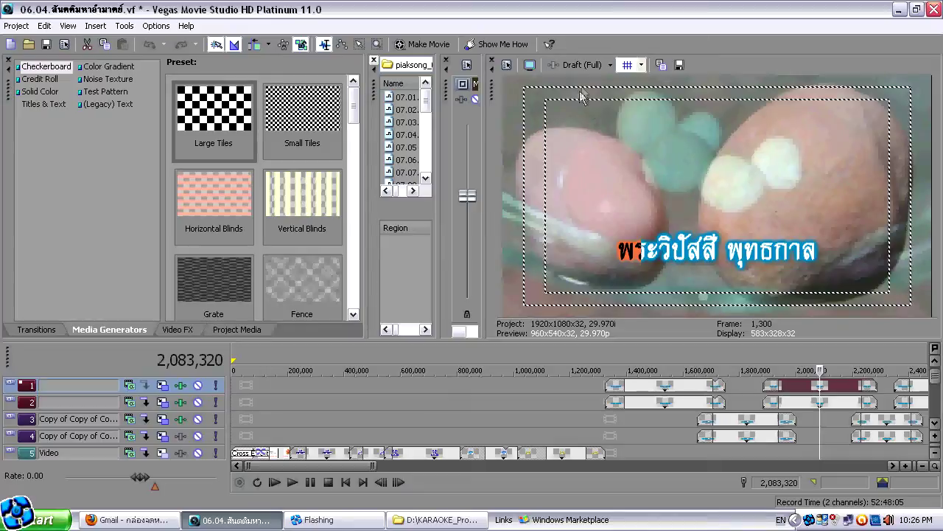
- Try the video preview at Draft (Quarter) quality, and inspect a frame within the first lyric event on track 1
left_click(585, 65)
mouse_move(598, 84)
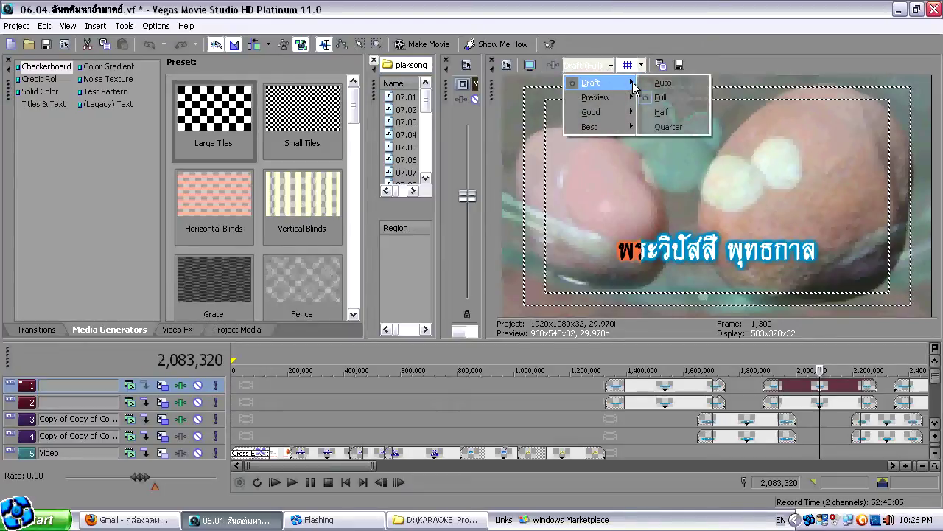
left_click(662, 128)
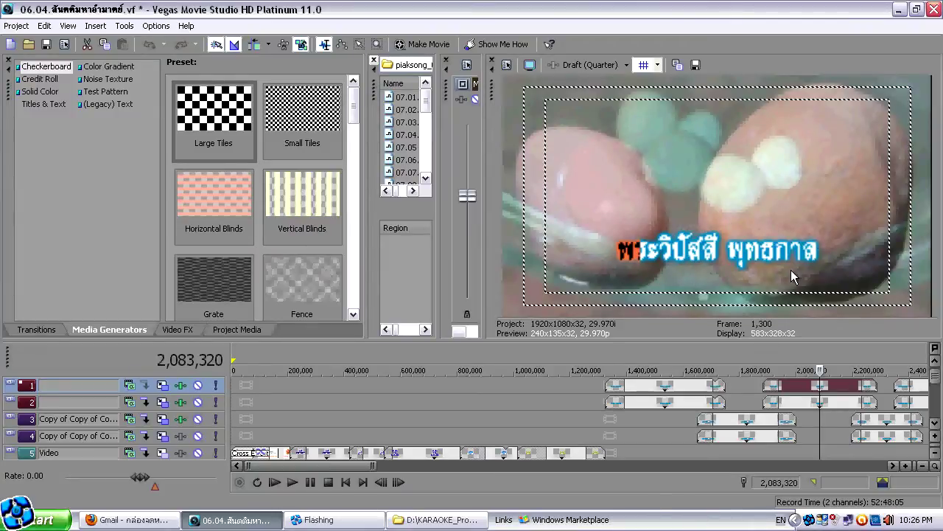
left_click(661, 383)
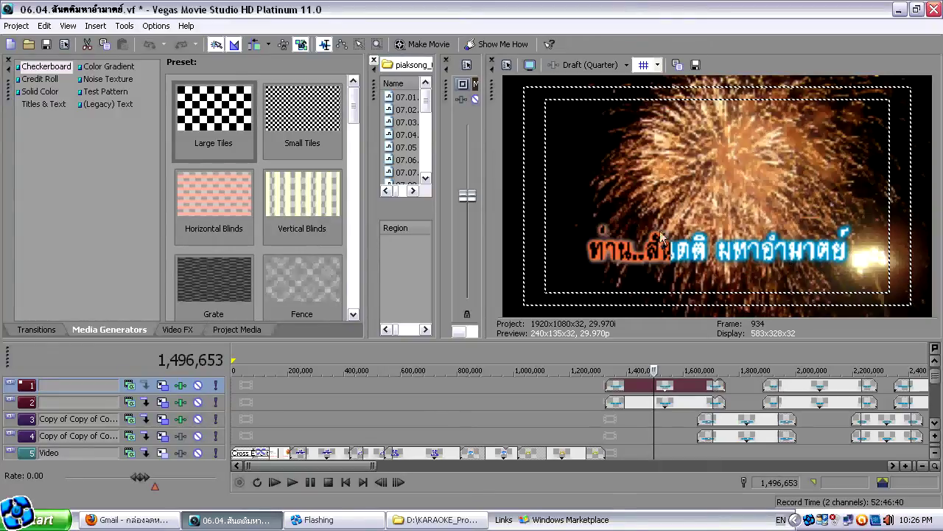
- Set the video preview quality back to Good (Half)
left_click(593, 65)
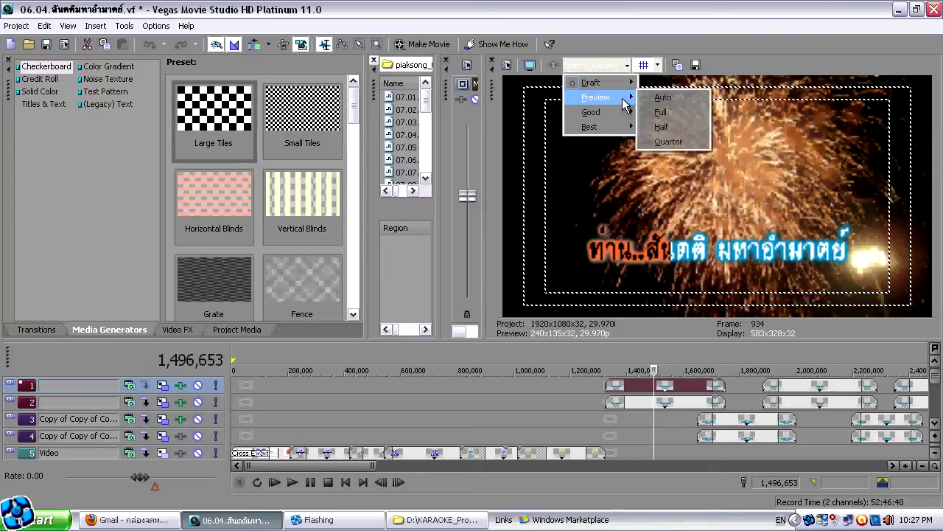
mouse_move(624, 117)
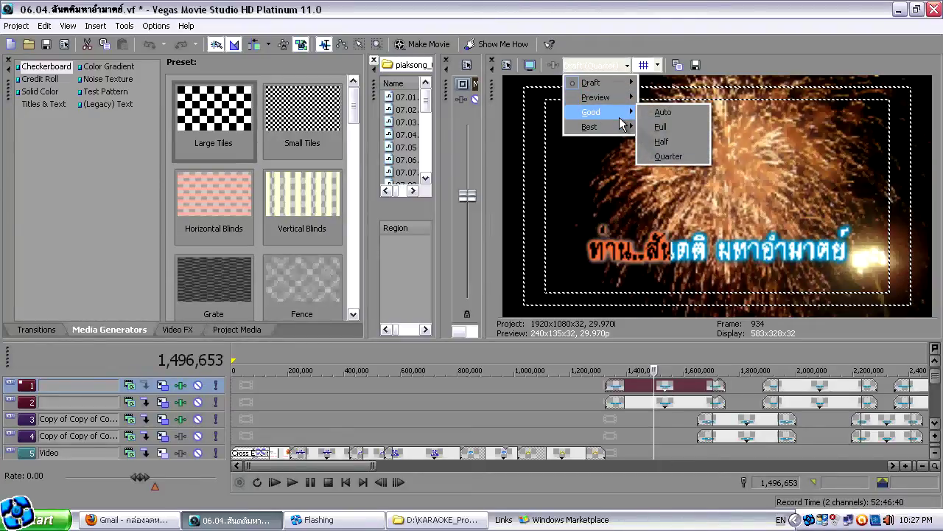
left_click(663, 143)
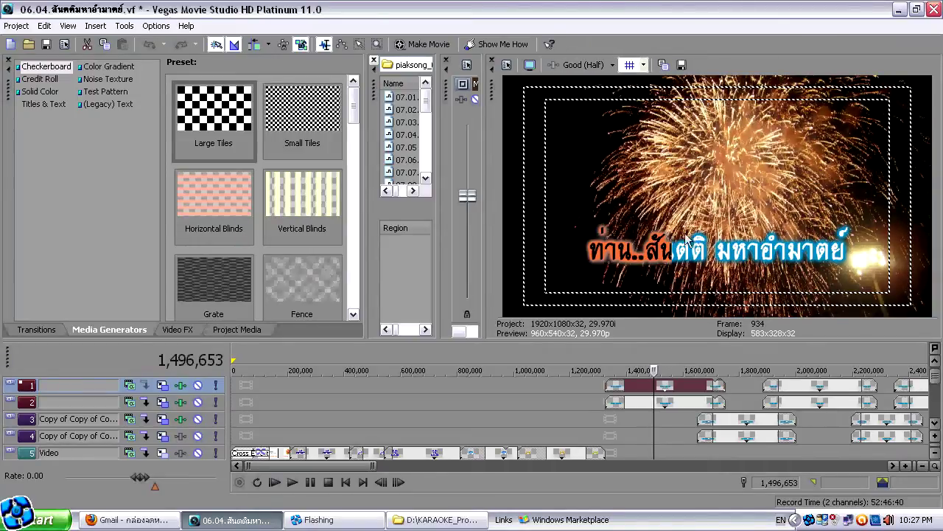